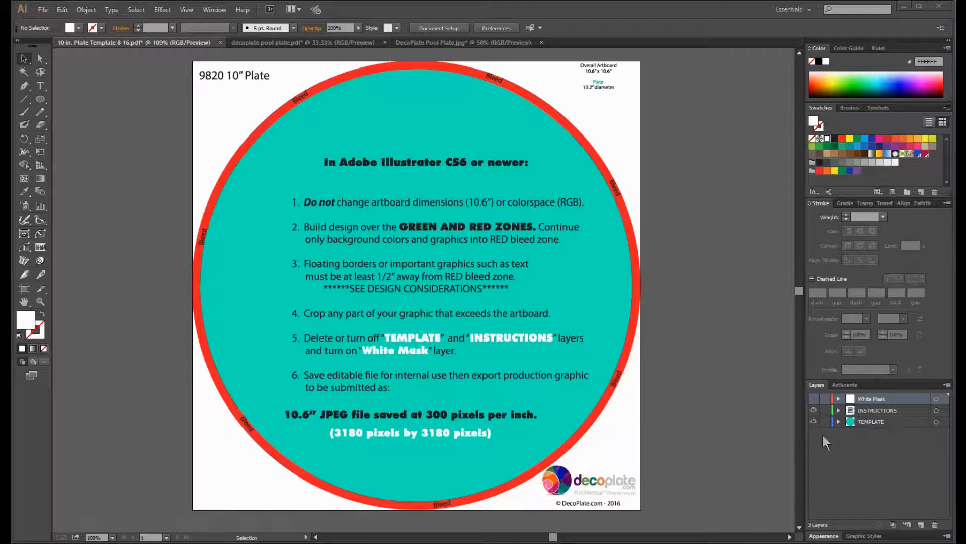
Step: Select the water, sun and logo artwork in the decoplate pool plate.pdf document
{"action": "left_click", "coordinate": [416, 275]}
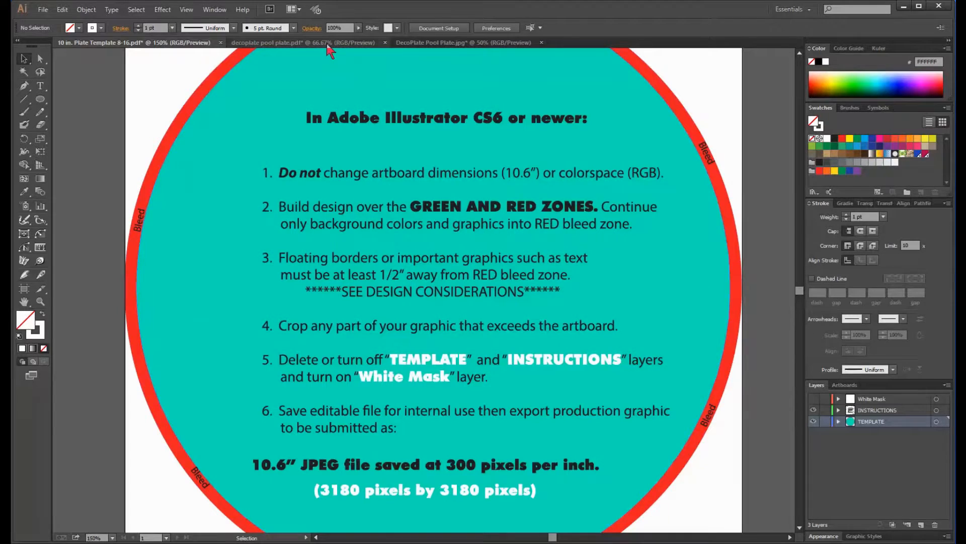
{"action": "left_click", "coordinate": [303, 42]}
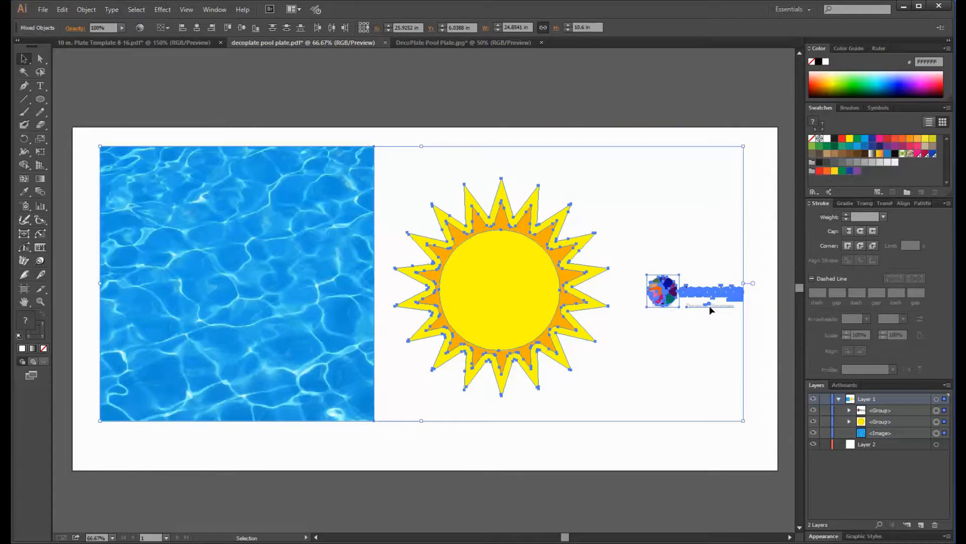
{"action": "left_click", "coordinate": [453, 42]}
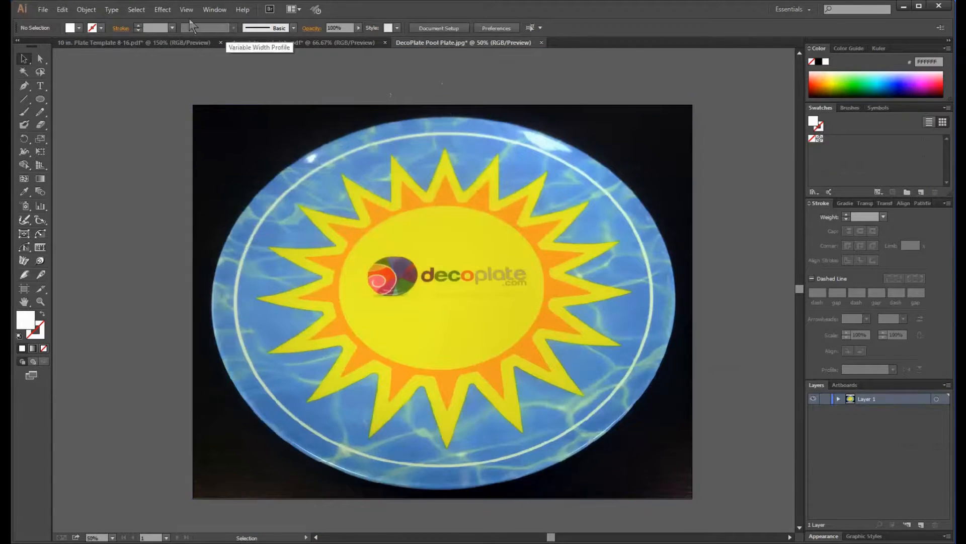
{"action": "left_click", "coordinate": [302, 43]}
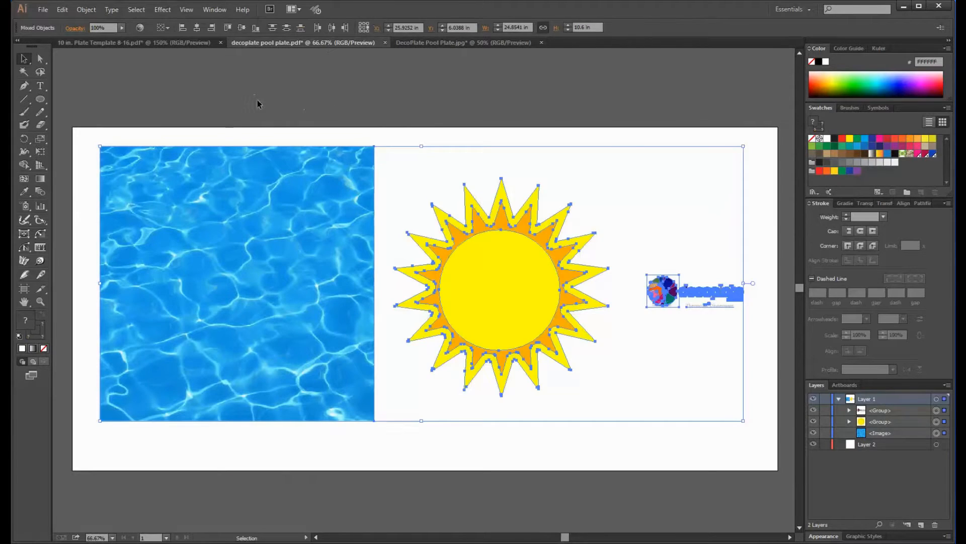
{"action": "left_click_drag", "start_coordinate": [257, 117], "coordinate": [776, 457]}
Step: Paste the copied artwork into the plate template and move it above the artboard
{"action": "left_click", "coordinate": [144, 44]}
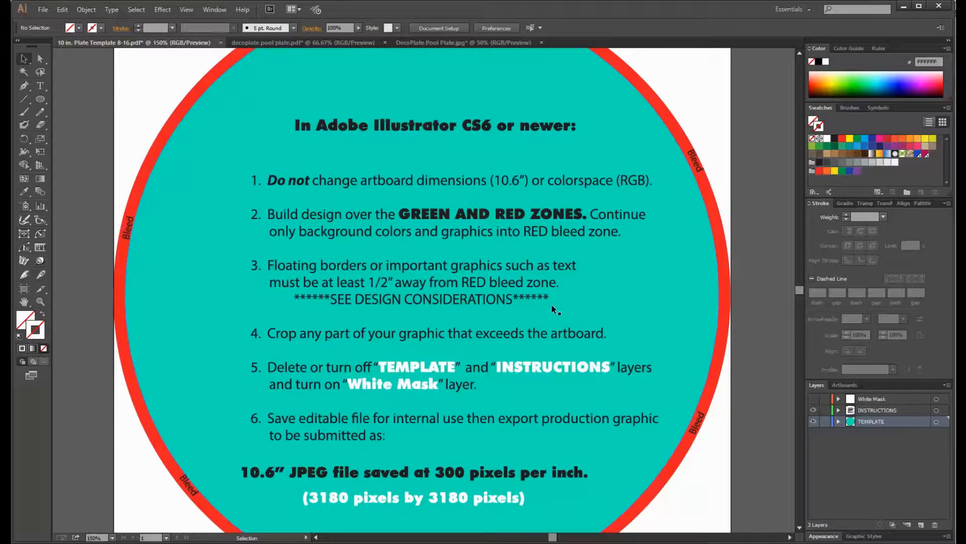
{"action": "scroll", "coordinate": [545, 287], "scroll_direction": "down", "scroll_amount": 3}
{"action": "scroll", "coordinate": [545, 287], "scroll_direction": "down", "scroll_amount": 2}
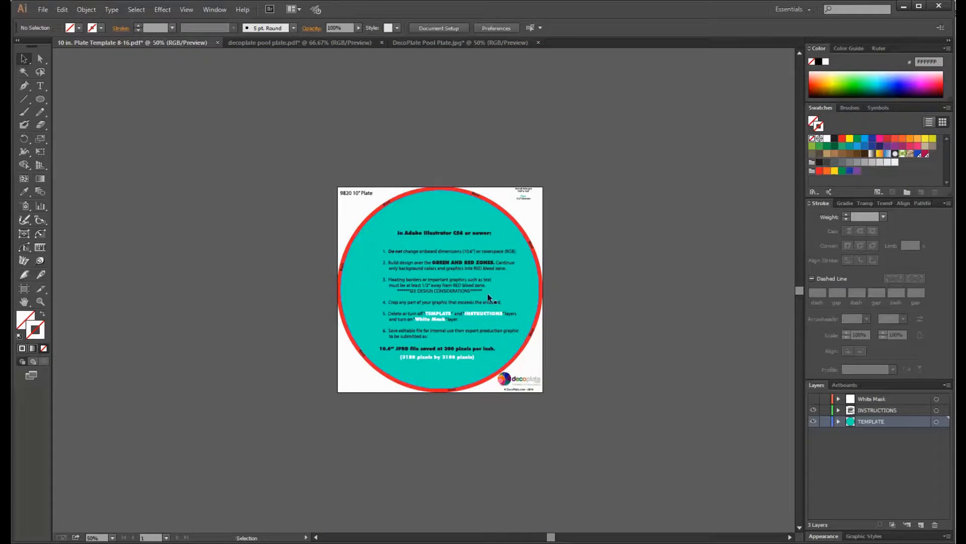
{"action": "key", "text": "ctrl+a"}
{"action": "key", "text": "ctrl+v"}
{"action": "left_click_drag", "start_coordinate": [277, 257], "coordinate": [269, 184]}
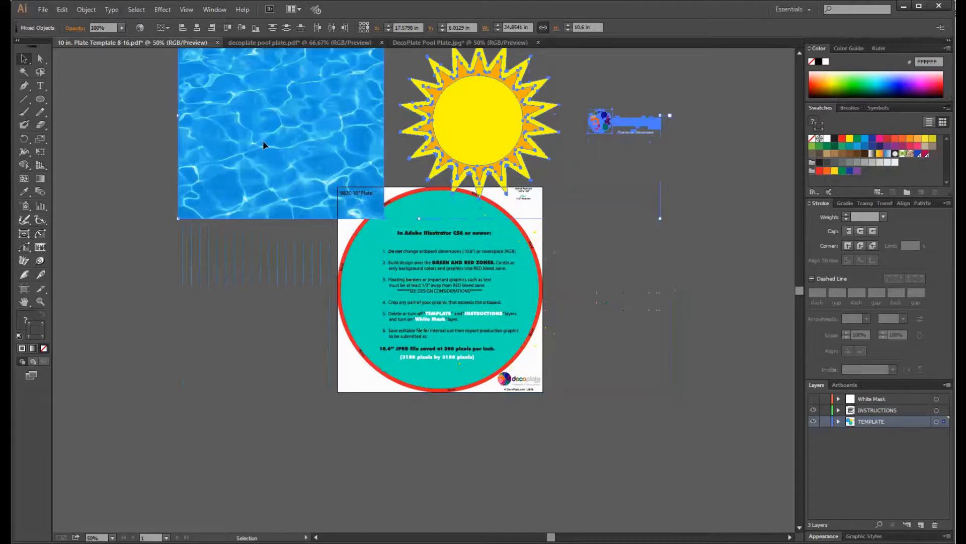
Step: Hide the INSTRUCTIONS layer and start moving the water image onto the plate
{"action": "left_click", "coordinate": [676, 311]}
{"action": "scroll", "coordinate": [676, 311], "scroll_direction": "up", "scroll_amount": 2}
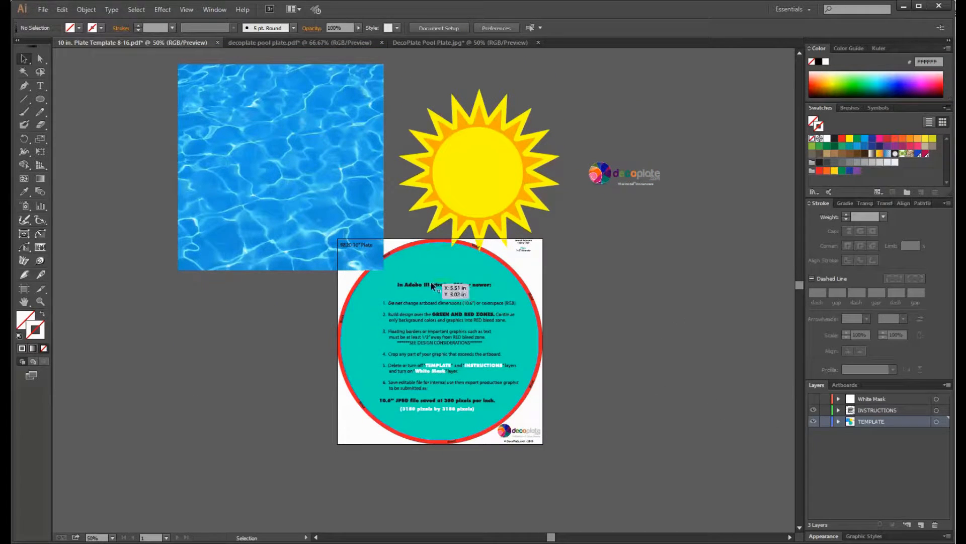
{"action": "left_click", "coordinate": [814, 410]}
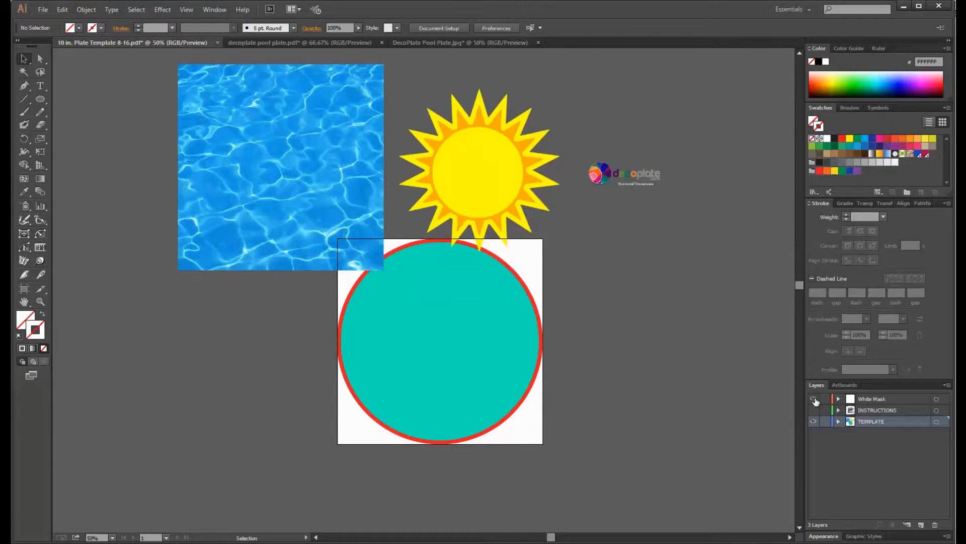
{"action": "left_click", "coordinate": [248, 129]}
{"action": "left_click_drag", "start_coordinate": [249, 129], "coordinate": [441, 340]}
Step: Set the water background into the plate circle and centre the logo on the sun
{"action": "mouse_move", "coordinate": [629, 173]}
{"action": "left_mouse_down"}
{"action": "mouse_move", "coordinate": [478, 328]}
{"action": "mouse_move", "coordinate": [450, 342]}
{"action": "left_mouse_up"}
{"action": "left_click", "coordinate": [291, 180]}
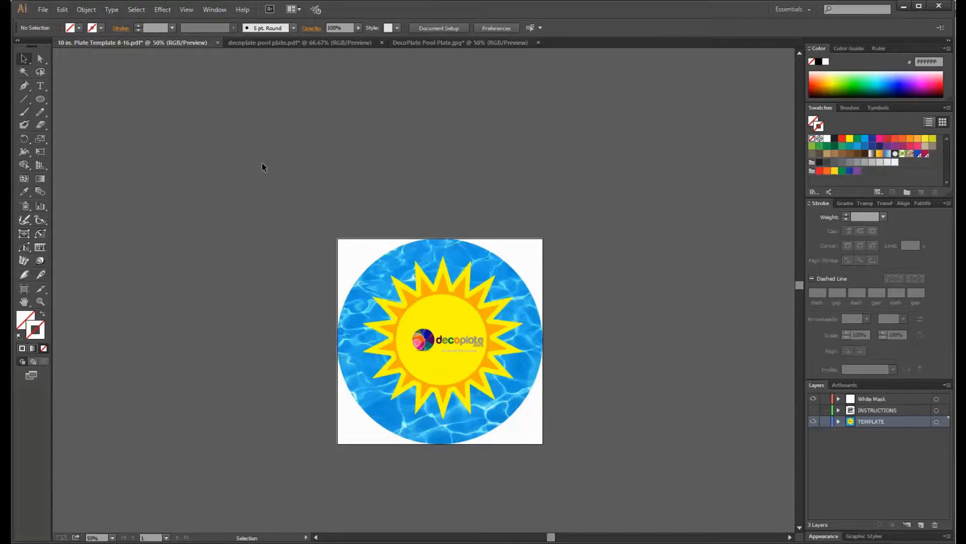
{"action": "scroll", "coordinate": [308, 229], "scroll_direction": "down", "scroll_amount": 1}
Step: View the plate at actual size and create an exact 9.2 inch circle with the Ellipse tool
{"action": "left_click", "coordinate": [449, 316]}
{"action": "key", "text": "ctrl+plus"}
{"action": "key", "text": "ctrl+plus"}
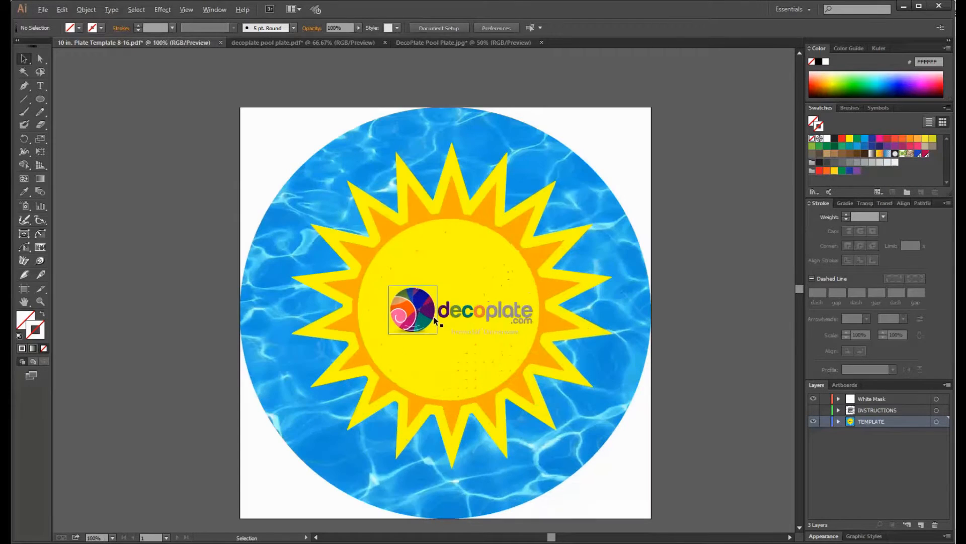
{"action": "left_click", "coordinate": [190, 202]}
{"action": "left_click", "coordinate": [41, 100]}
{"action": "left_click", "coordinate": [148, 110]}
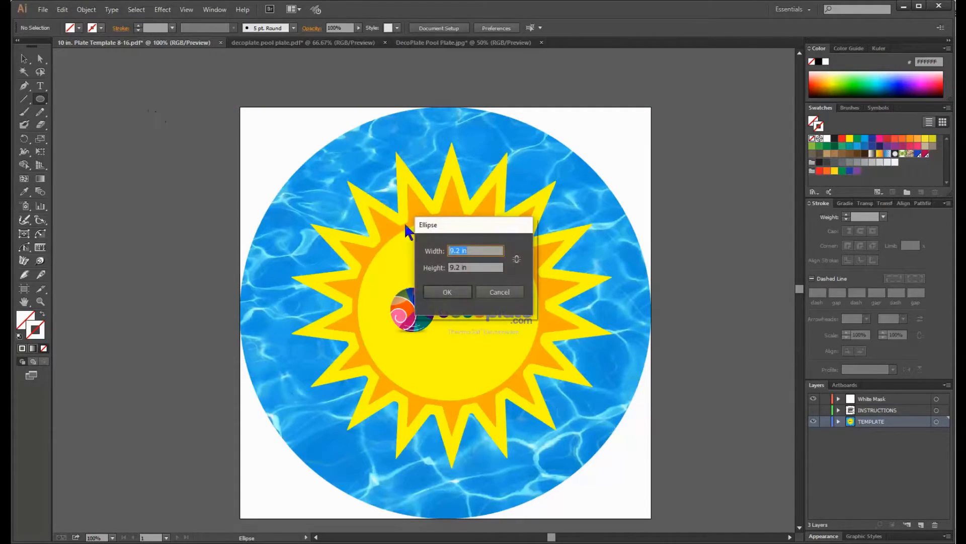
{"action": "left_click", "coordinate": [449, 293]}
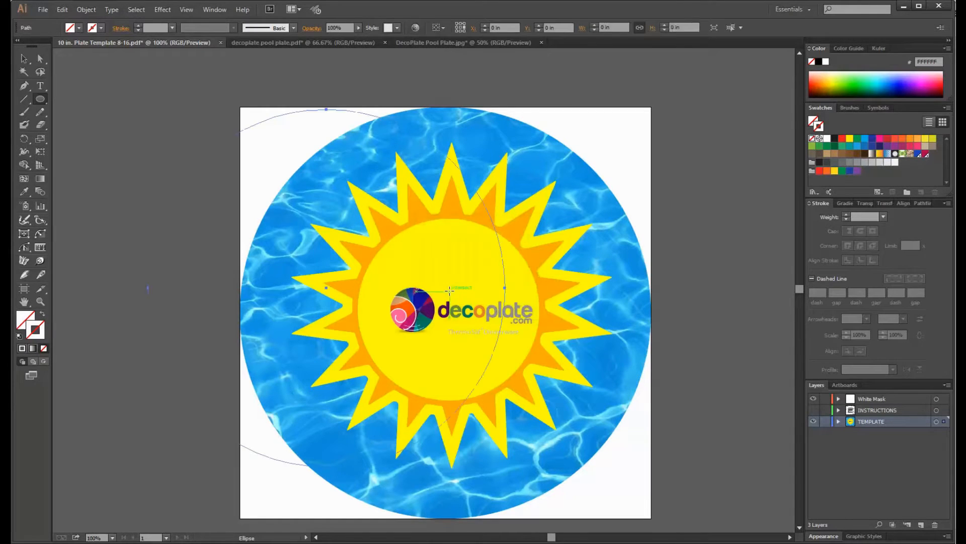
Step: Give the circle a white 6 pt stroke aligned inside its edge
{"action": "double_click", "coordinate": [28, 323]}
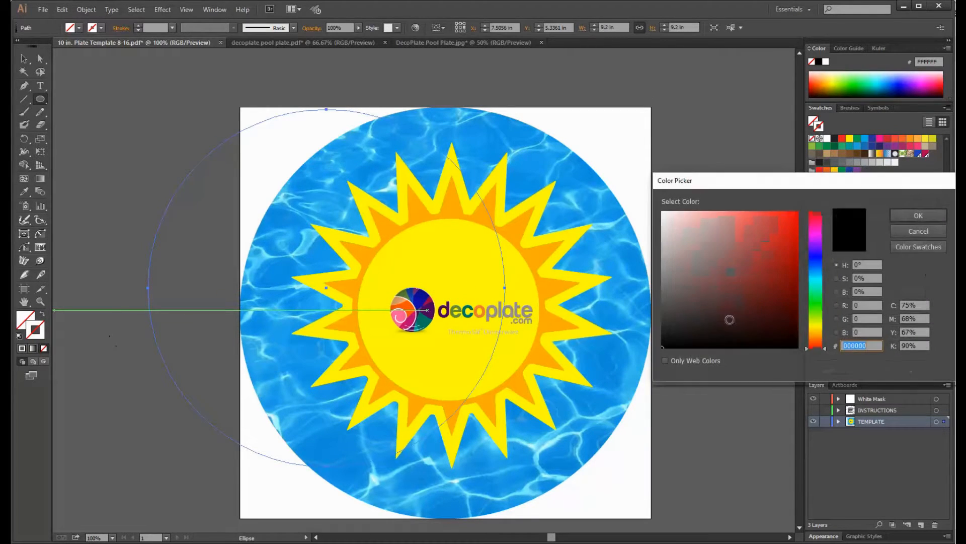
{"action": "left_click", "coordinate": [919, 219]}
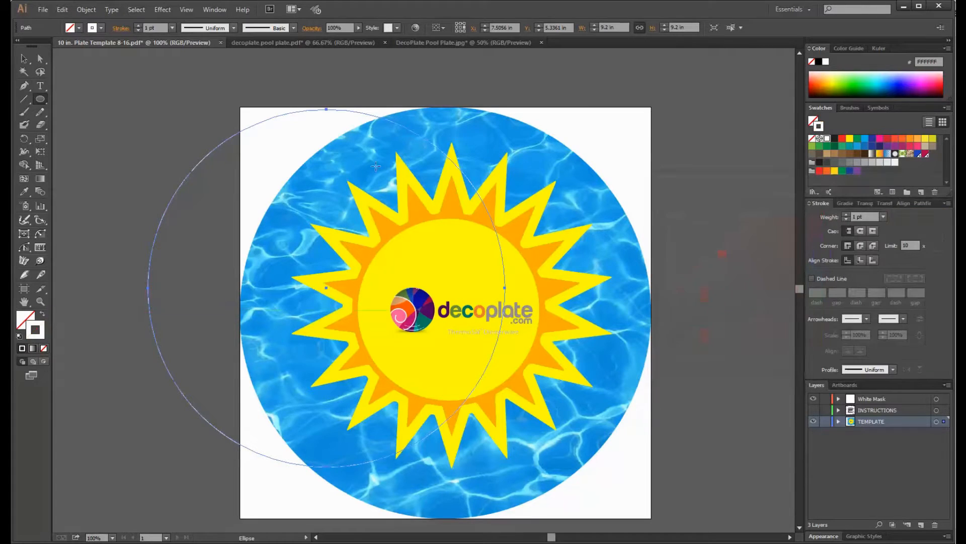
{"action": "left_click", "coordinate": [141, 29]}
{"action": "left_click", "coordinate": [141, 29]}
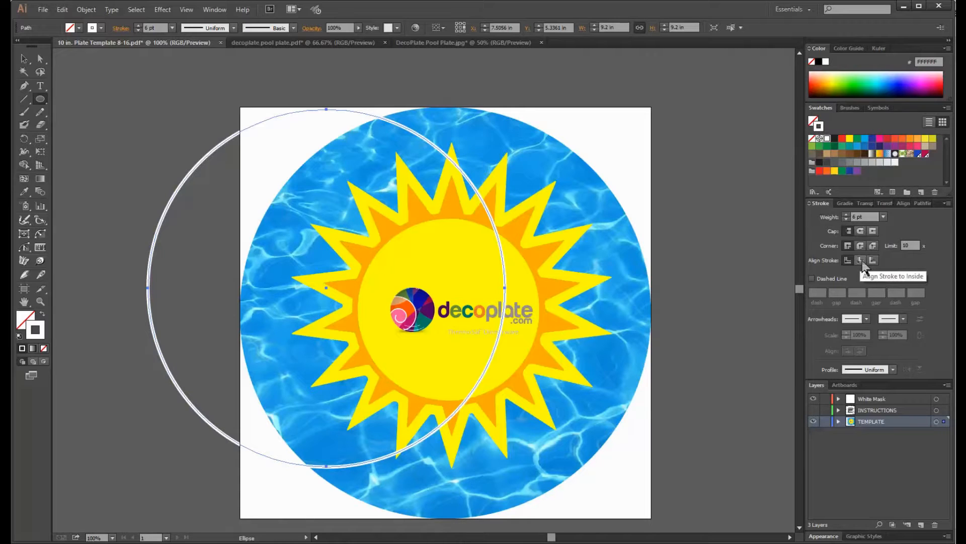
{"action": "left_click", "coordinate": [862, 260]}
Step: Move the white ring until it sits centered on the plate and deselect
{"action": "left_click", "coordinate": [25, 59]}
{"action": "left_click_drag", "start_coordinate": [226, 148], "coordinate": [341, 176]}
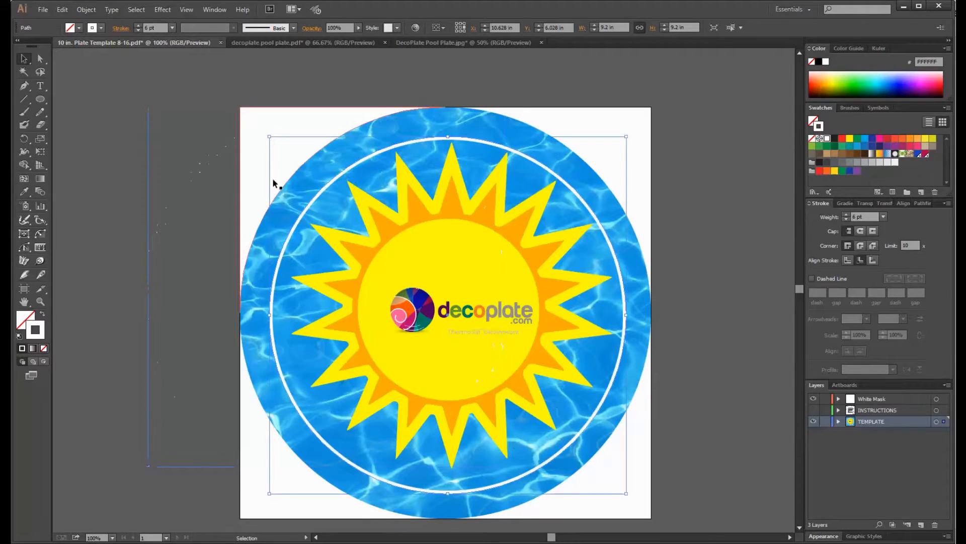
{"action": "left_click", "coordinate": [193, 144]}
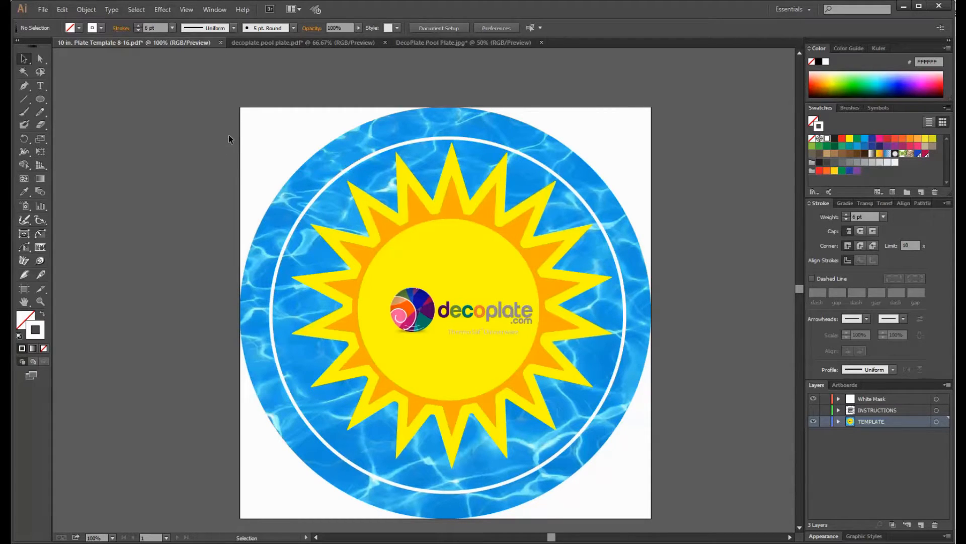
Step: Select all plate artwork and align it to horizontal and vertical center
{"action": "left_click_drag", "start_coordinate": [227, 120], "coordinate": [703, 515]}
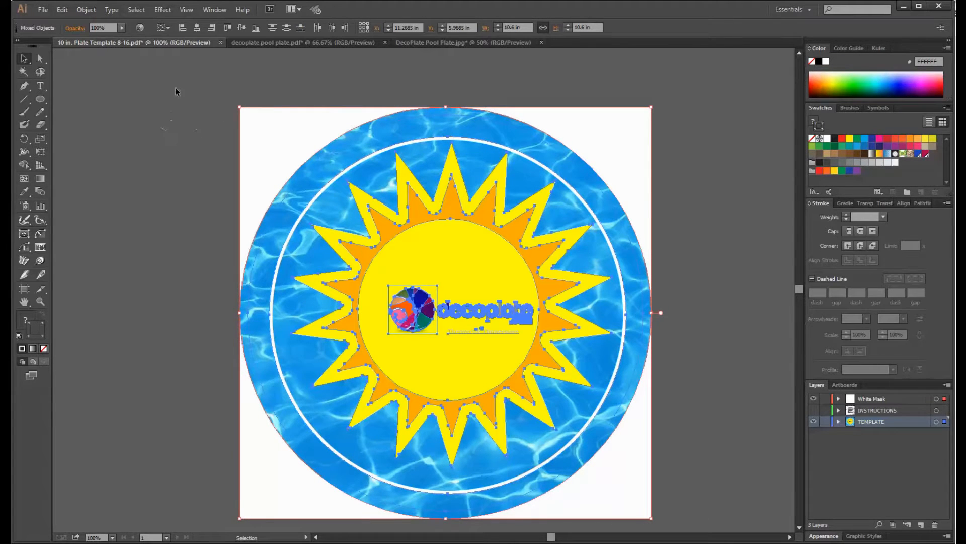
{"action": "left_click", "coordinate": [241, 29]}
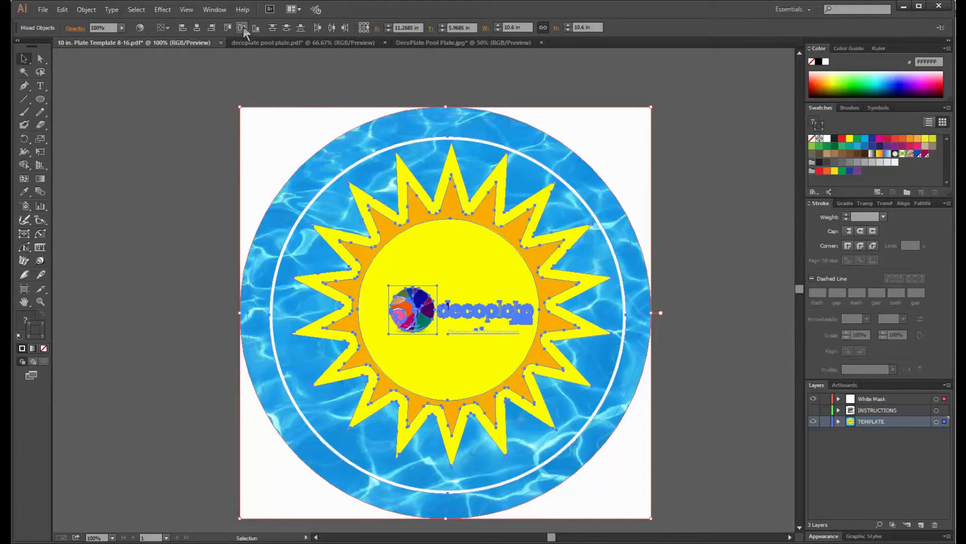
{"action": "left_click", "coordinate": [193, 29]}
{"action": "left_click", "coordinate": [203, 110]}
Step: Select everything and move the white backing shape to the artboard's top-left corner
{"action": "key", "text": "ctrl+a"}
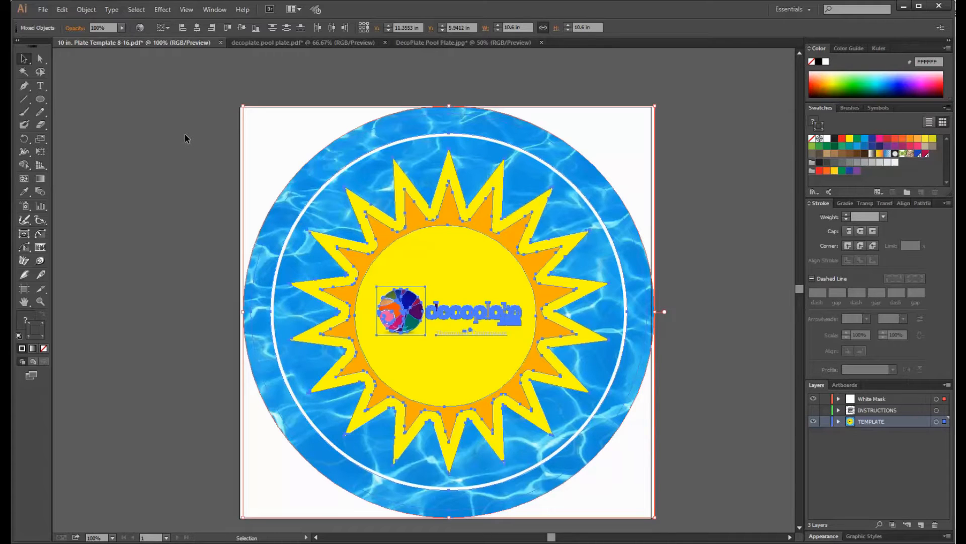
{"action": "scroll", "coordinate": [249, 97], "scroll_direction": "up", "scroll_amount": 8}
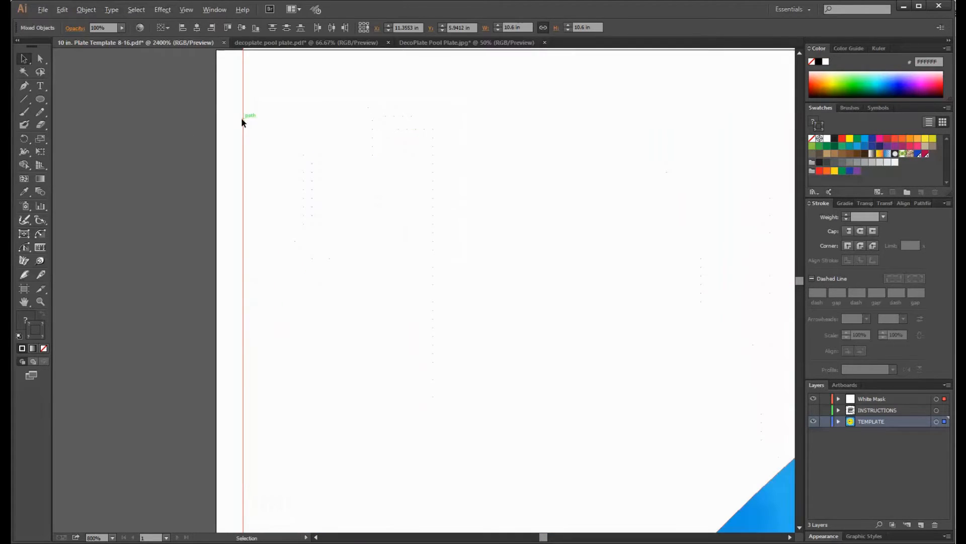
{"action": "scroll", "coordinate": [223, 136], "scroll_direction": "up", "scroll_amount": 4}
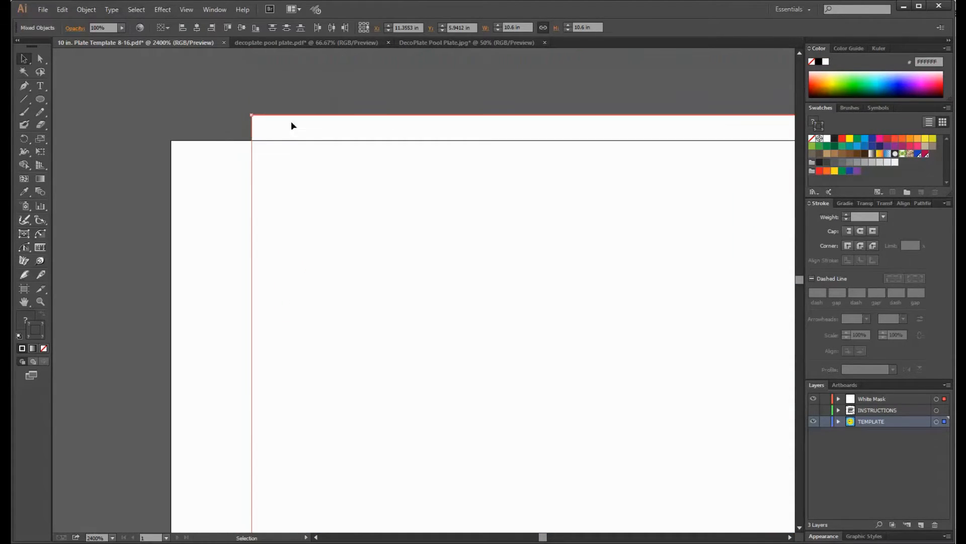
{"action": "left_click_drag", "start_coordinate": [227, 148], "coordinate": [216, 150]}
{"action": "left_click", "coordinate": [123, 129]}
{"action": "scroll", "coordinate": [197, 167], "scroll_direction": "down", "scroll_amount": 8}
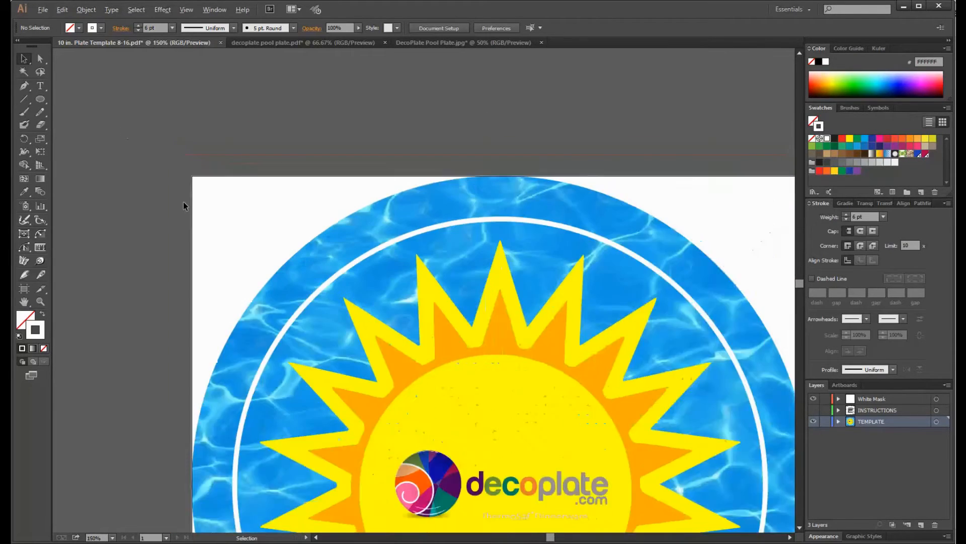
Step: Save the document as an Adobe PDF named Decoplate Pool Plate
{"action": "key", "text": "ctrl+0"}
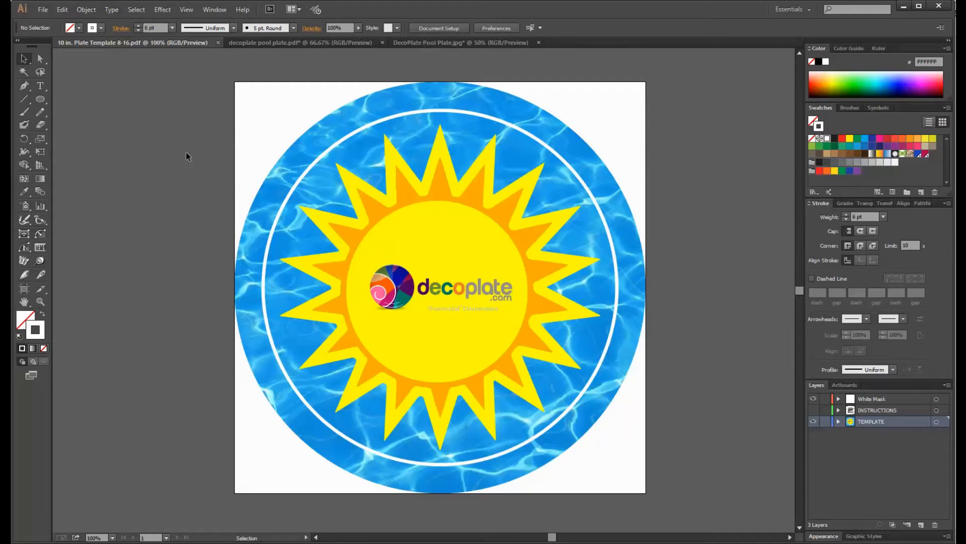
{"action": "left_click", "coordinate": [43, 10]}
{"action": "left_click", "coordinate": [74, 110]}
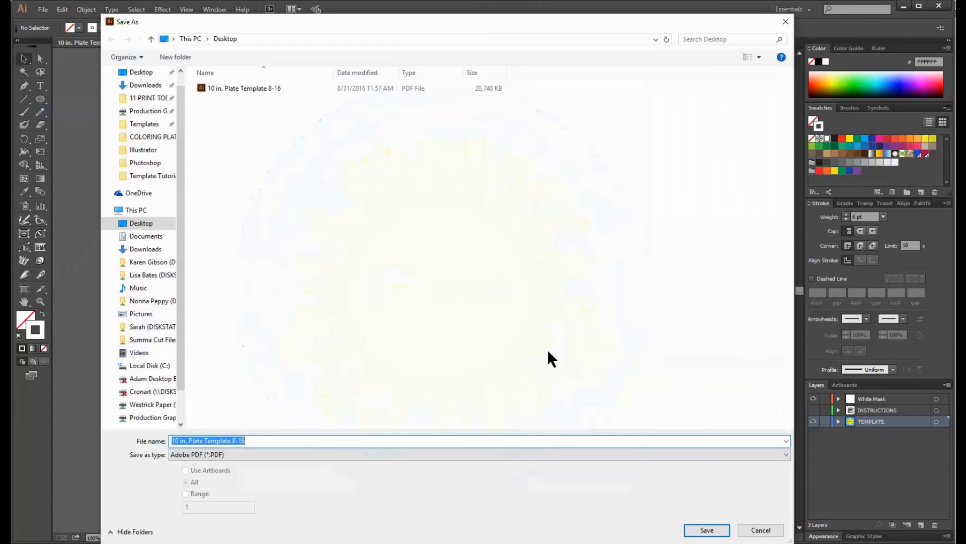
{"action": "key", "text": "BackSpace"}
{"action": "type", "text": "De"}
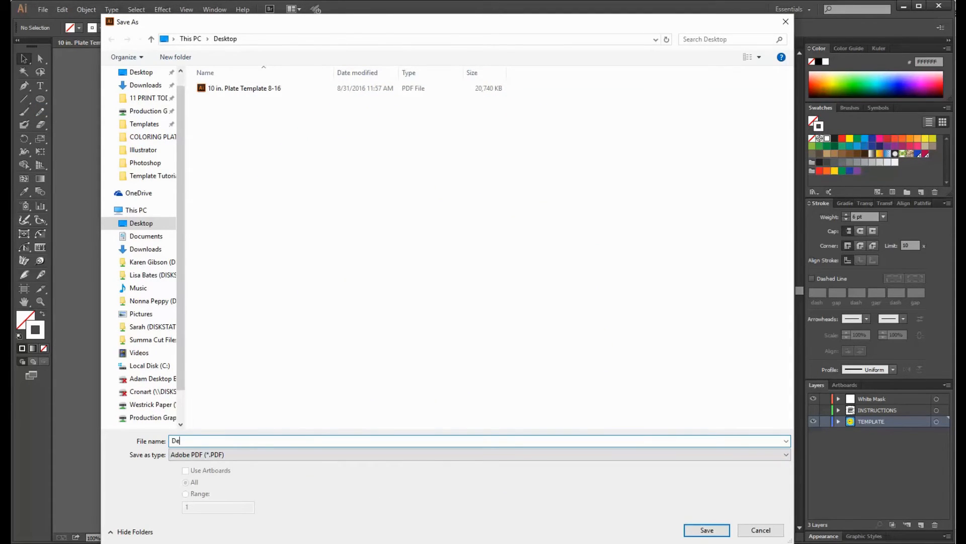
{"action": "type", "text": "coplate Pool Plate"}
{"action": "key", "text": "Return"}
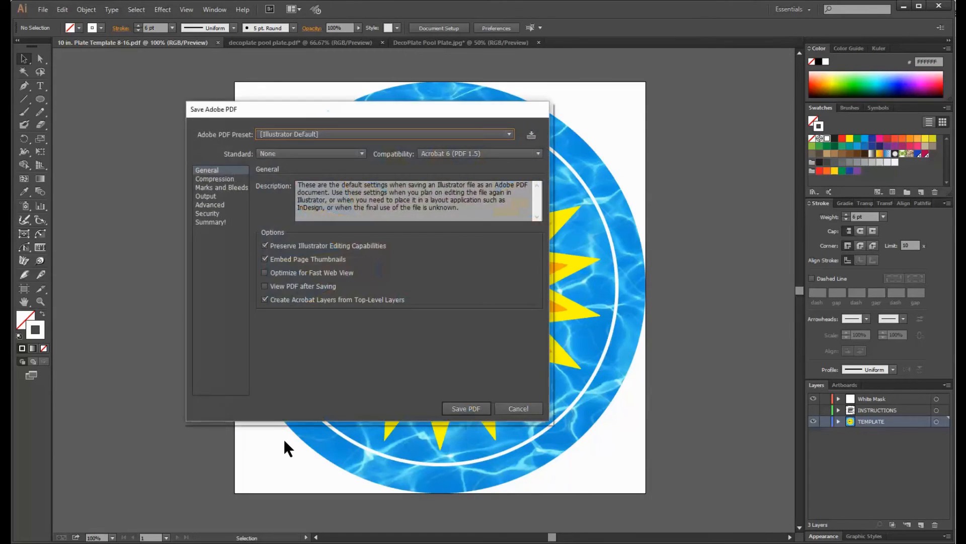
{"action": "key", "text": "Return"}
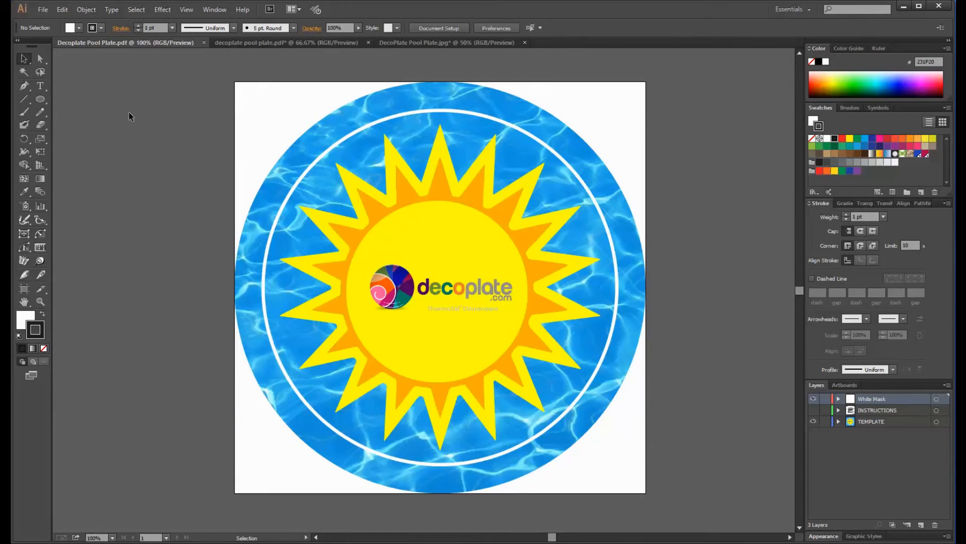
Step: Export the artwork as a JPEG named Decoplate Pool Plate with default quality settings
{"action": "left_click", "coordinate": [43, 9]}
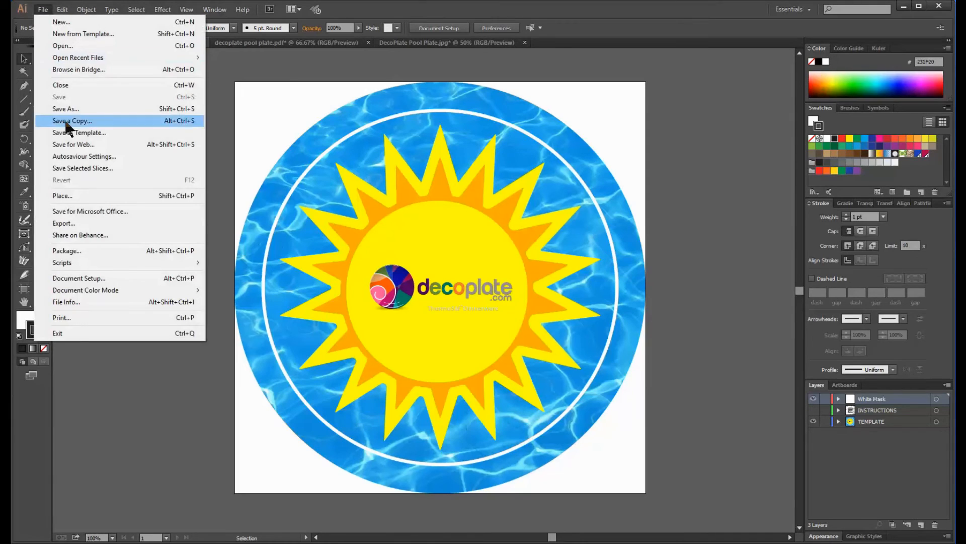
{"action": "left_click", "coordinate": [62, 223]}
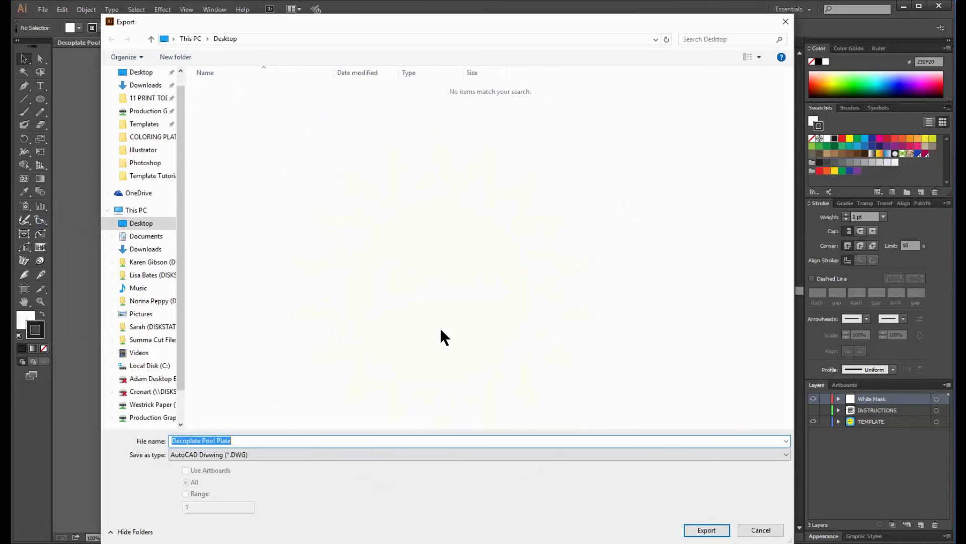
{"action": "left_click", "coordinate": [261, 456]}
{"action": "left_click", "coordinate": [211, 381]}
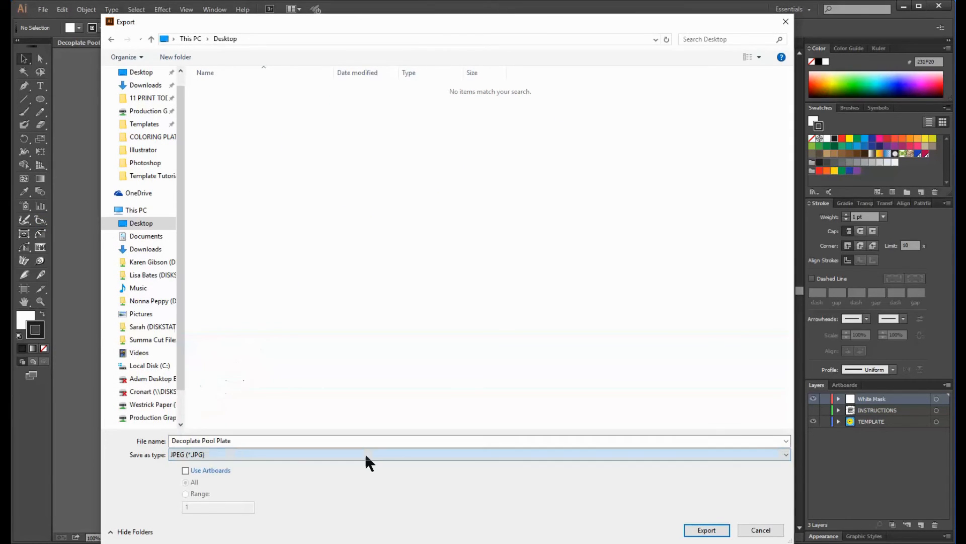
{"action": "left_click", "coordinate": [707, 530]}
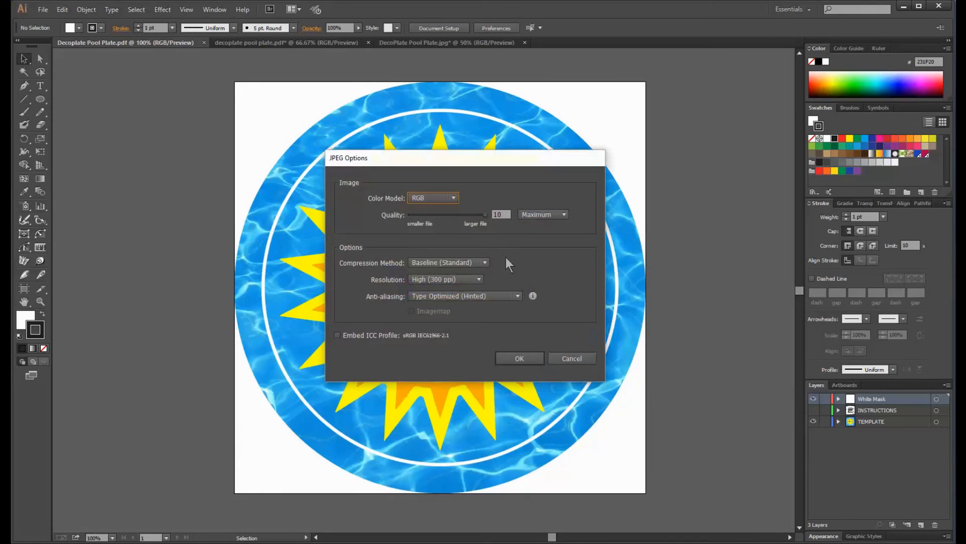
{"action": "left_click", "coordinate": [512, 356]}
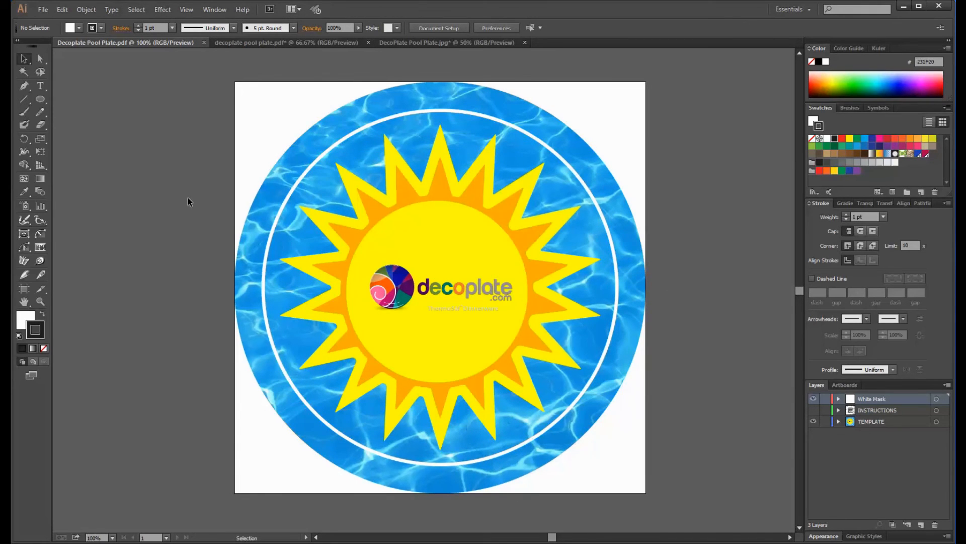